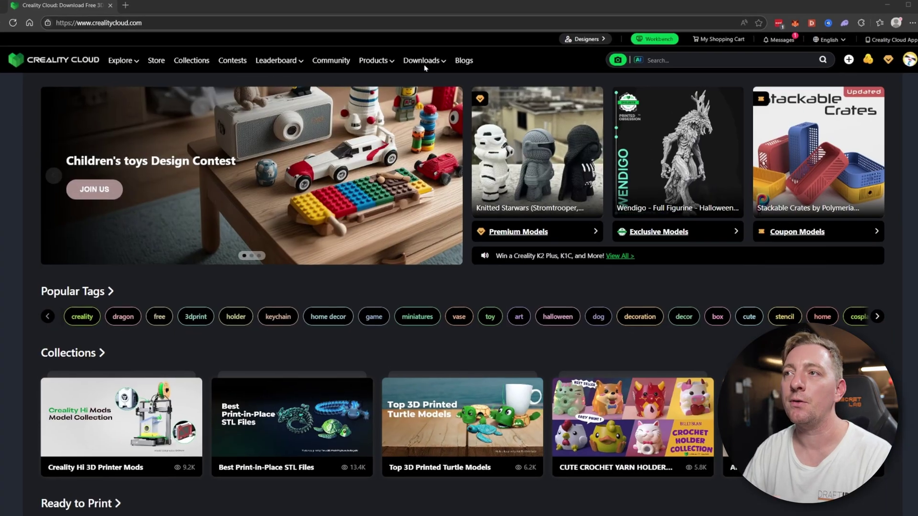
Download the Creality Print V6.1.2.2458 Windows installer (.exe) from Creality Cloud's software downloads.
{"action": "mouse_move", "coordinate": [418, 66]}
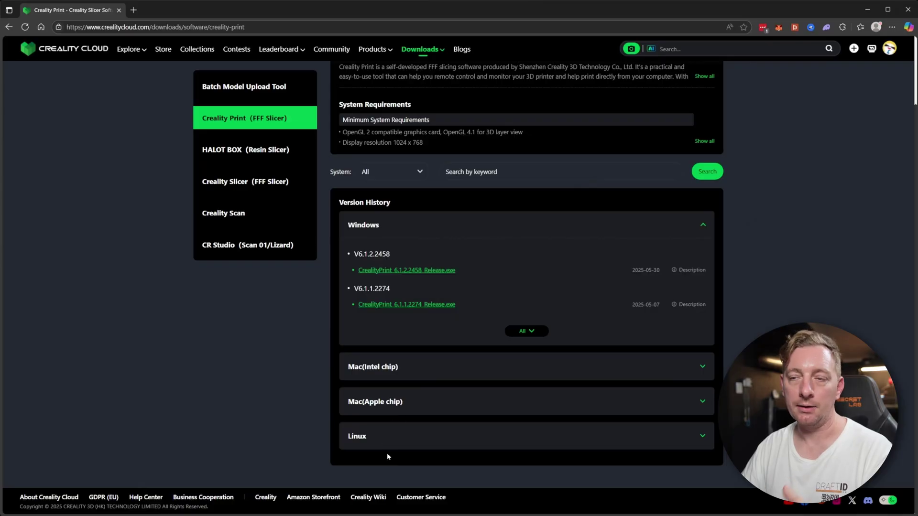
{"action": "scroll", "coordinate": [392, 416], "scroll_direction": "up", "scroll_amount": 2}
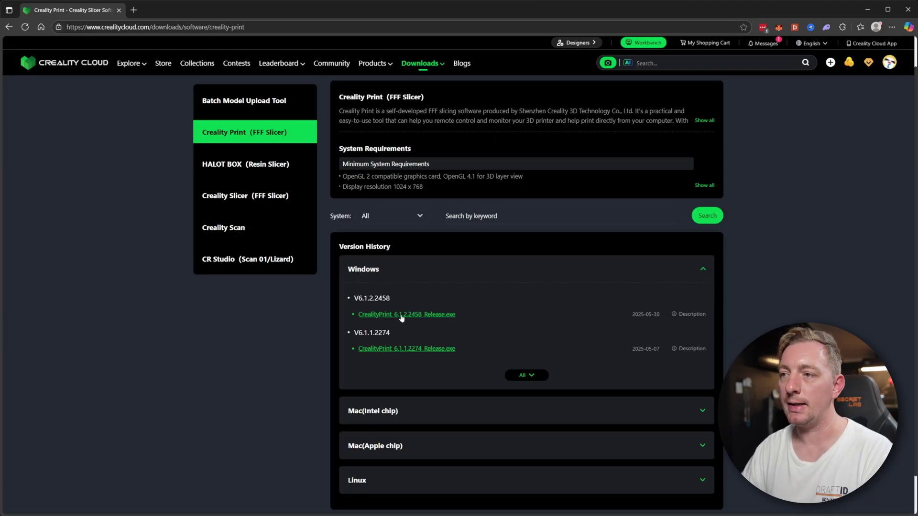
{"action": "left_click", "coordinate": [402, 315]}
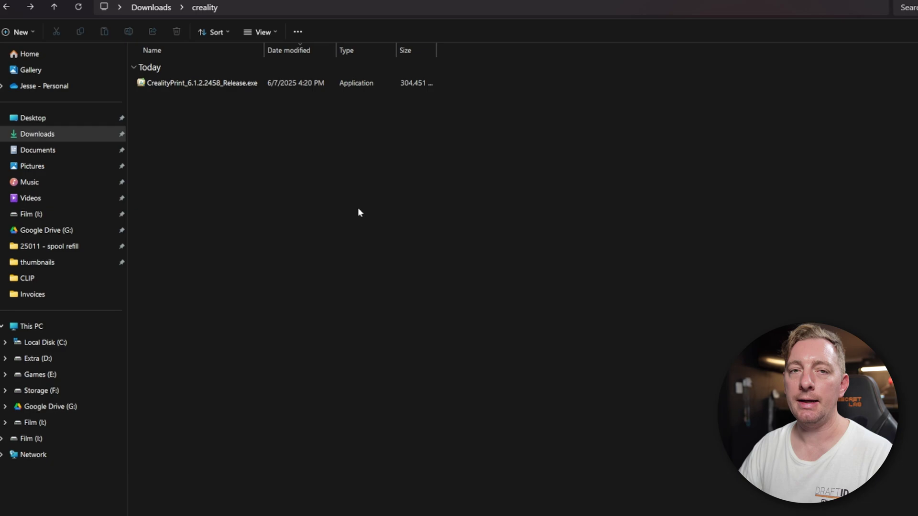
Install Creality Print 6.1 with the default folder and shortcuts, then launch it.
{"action": "double_click", "coordinate": [184, 84]}
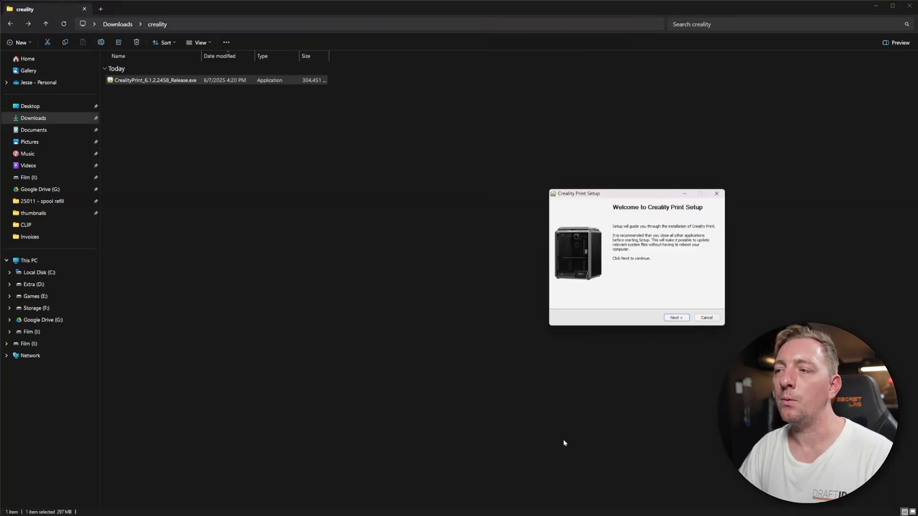
{"action": "left_click", "coordinate": [683, 323]}
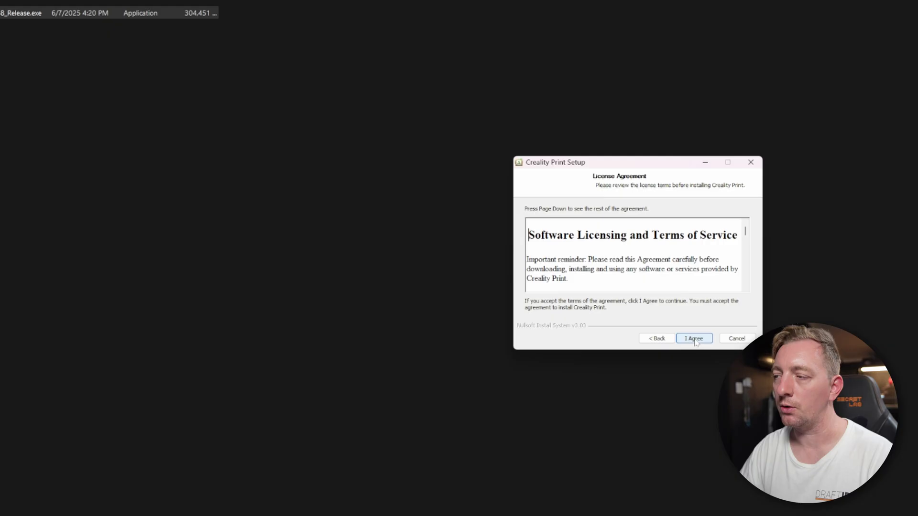
{"action": "left_click", "coordinate": [694, 339]}
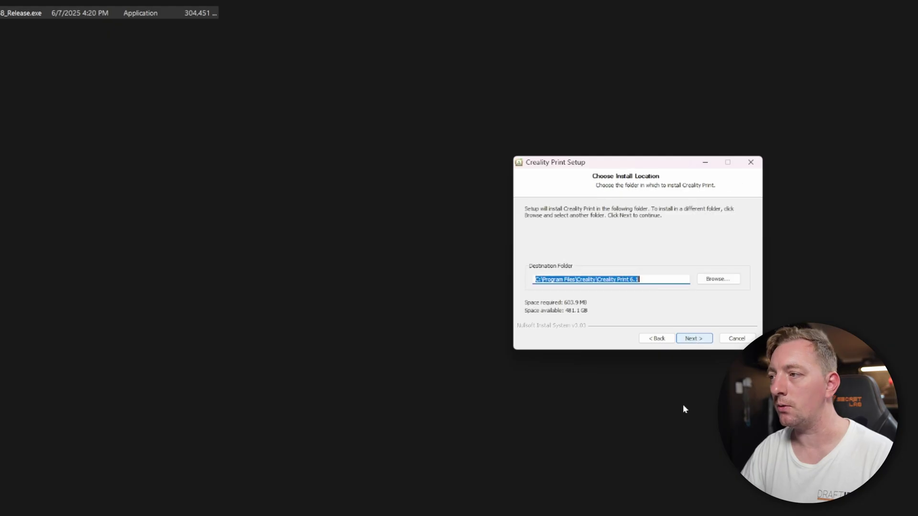
{"action": "left_click", "coordinate": [690, 339]}
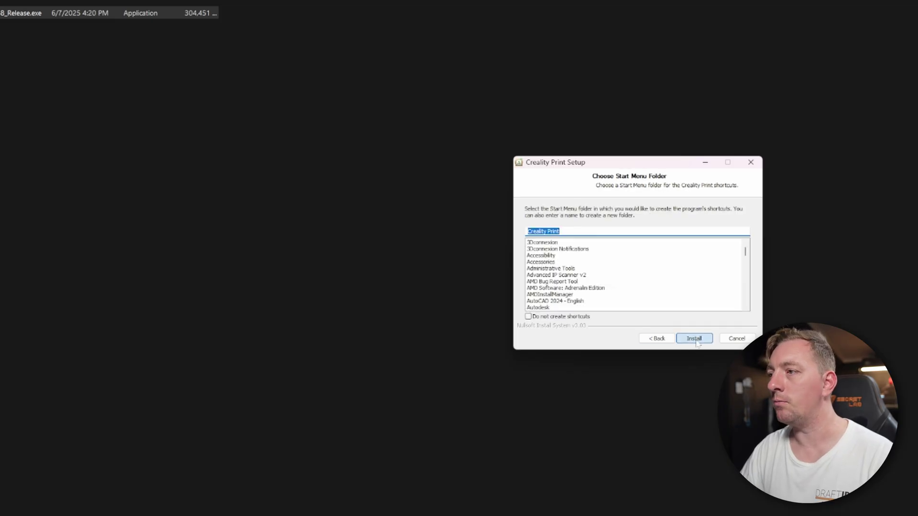
{"action": "left_click", "coordinate": [694, 339]}
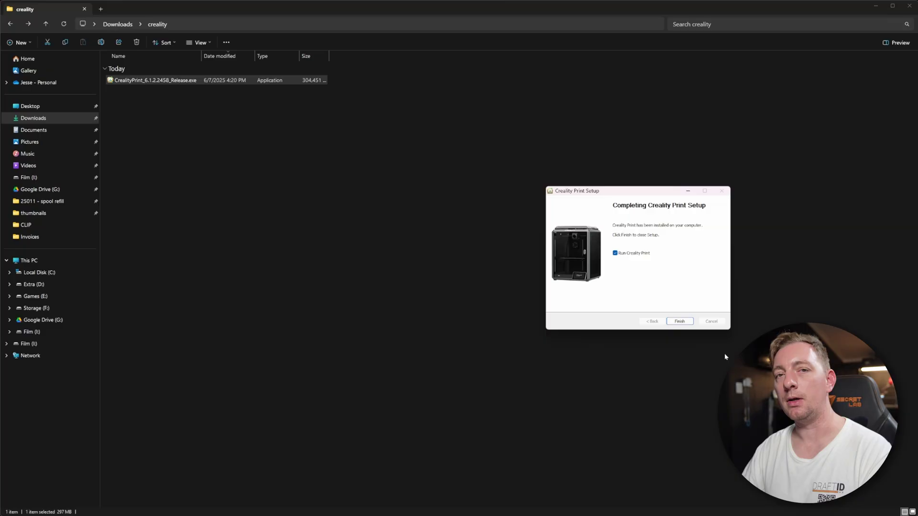
{"action": "left_click", "coordinate": [684, 323]}
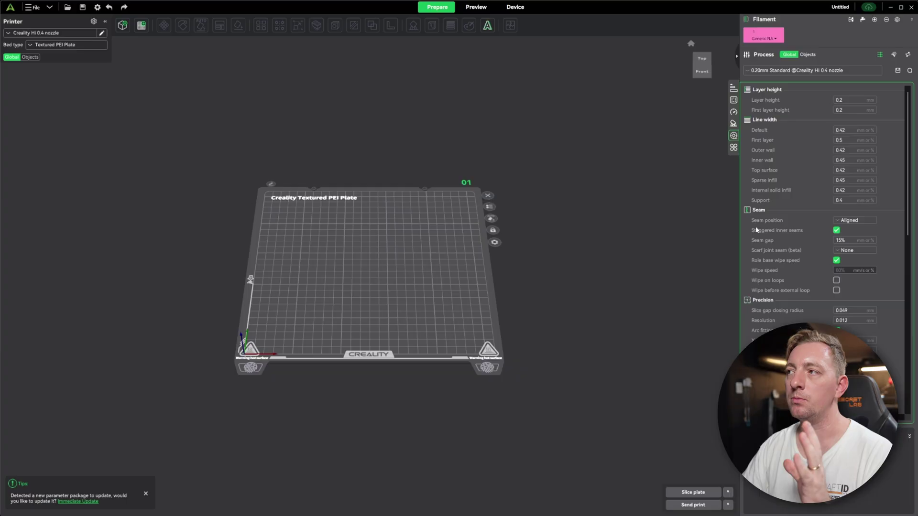
Confirm the Printer panel shows Creality Hi 0.4 nozzle with the Textured PEI Plate.
{"action": "mouse_move", "coordinate": [772, 115]}
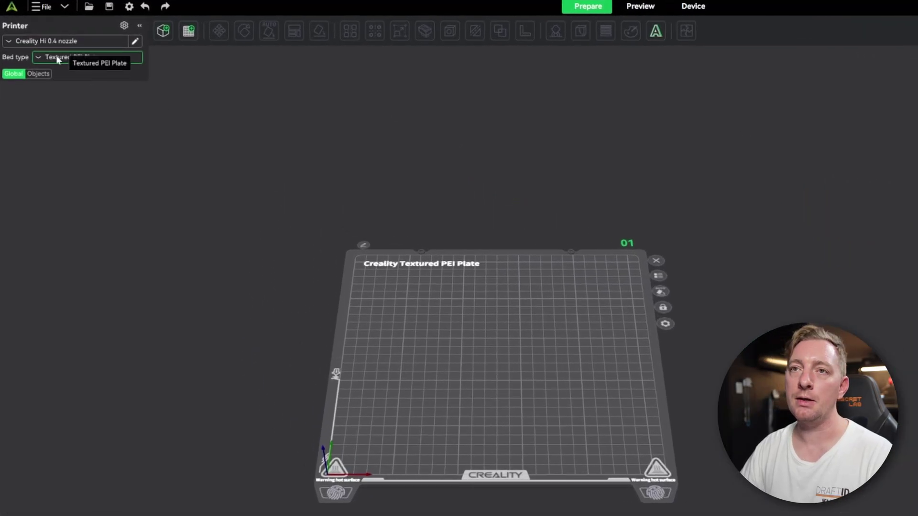
{"action": "left_click", "coordinate": [44, 6]}
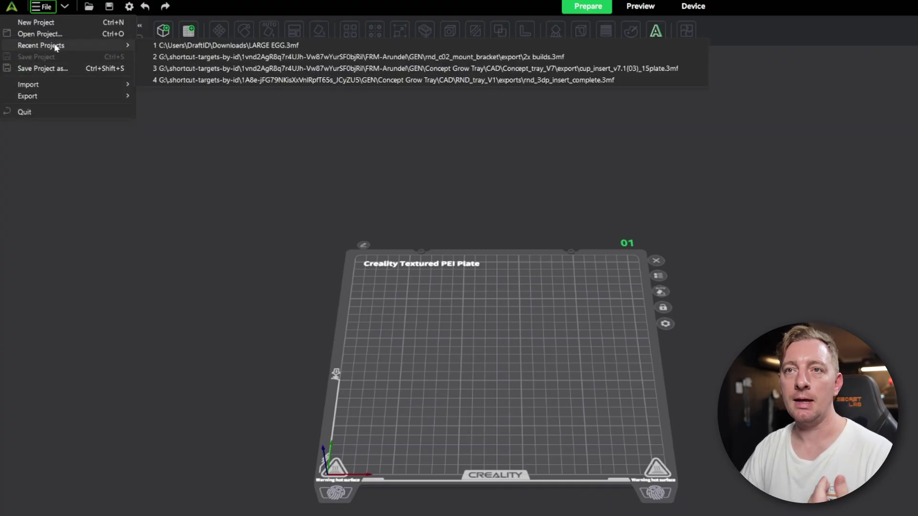
{"action": "left_click", "coordinate": [71, 156]}
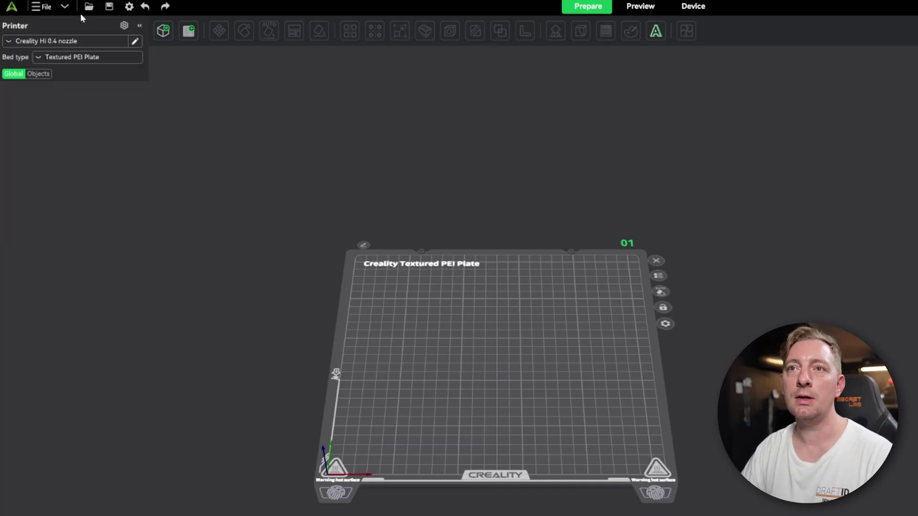
{"action": "left_click", "coordinate": [129, 7]}
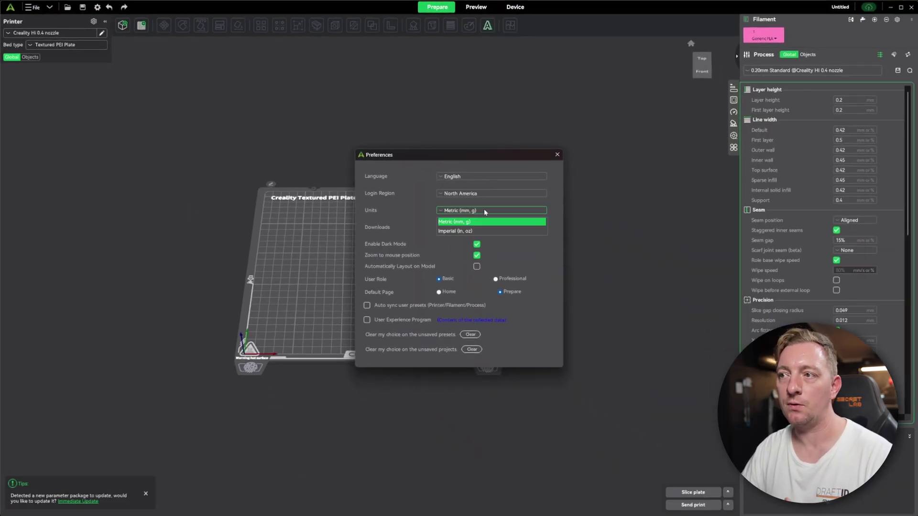
{"action": "left_click", "coordinate": [524, 266]}
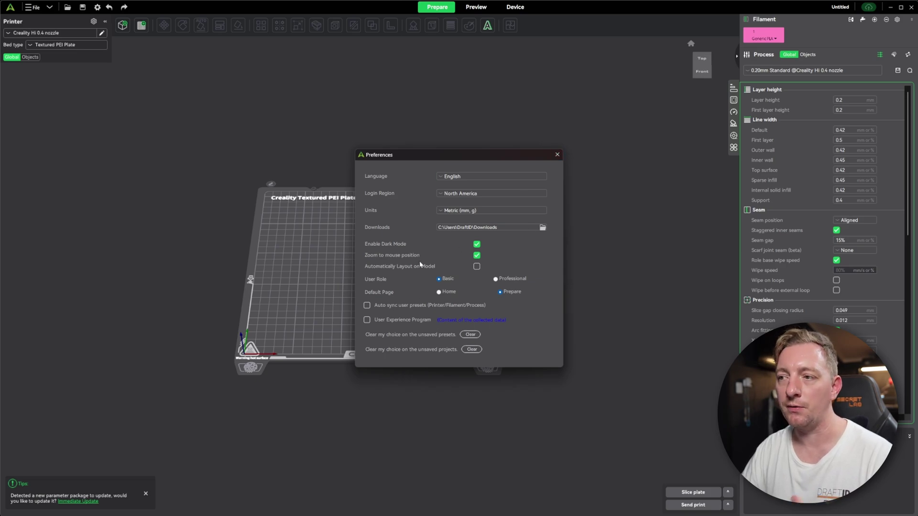
{"action": "left_click", "coordinate": [558, 155]}
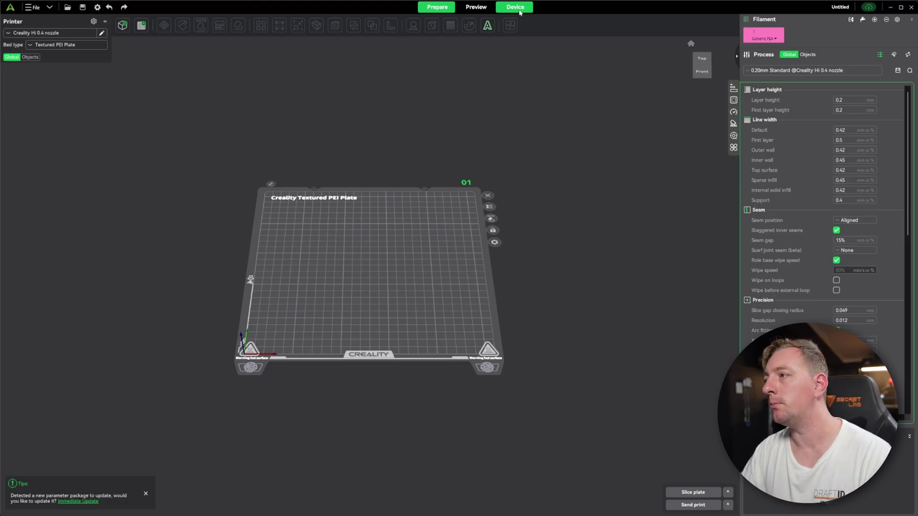
{"action": "scroll", "coordinate": [629, 319], "scroll_direction": "up", "scroll_amount": 3}
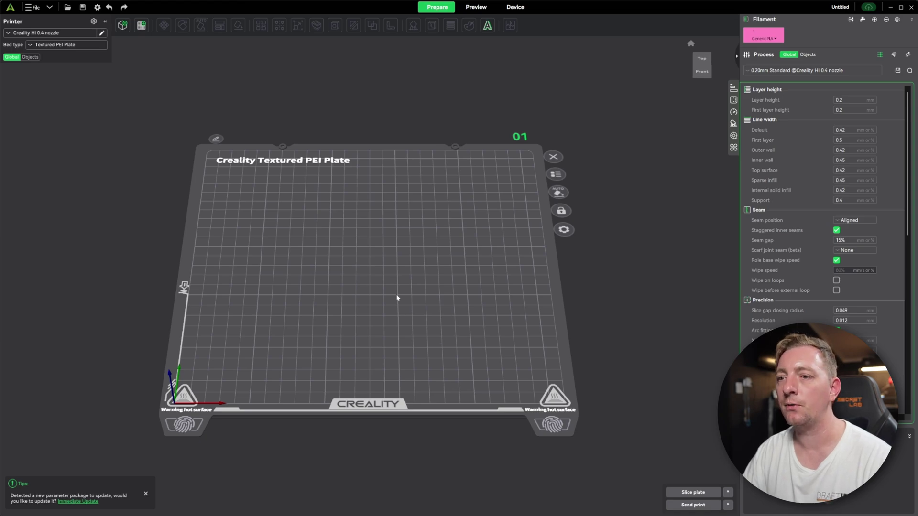
{"action": "scroll", "coordinate": [396, 311], "scroll_direction": "up", "scroll_amount": 1}
{"action": "scroll", "coordinate": [397, 314], "scroll_direction": "up", "scroll_amount": 2}
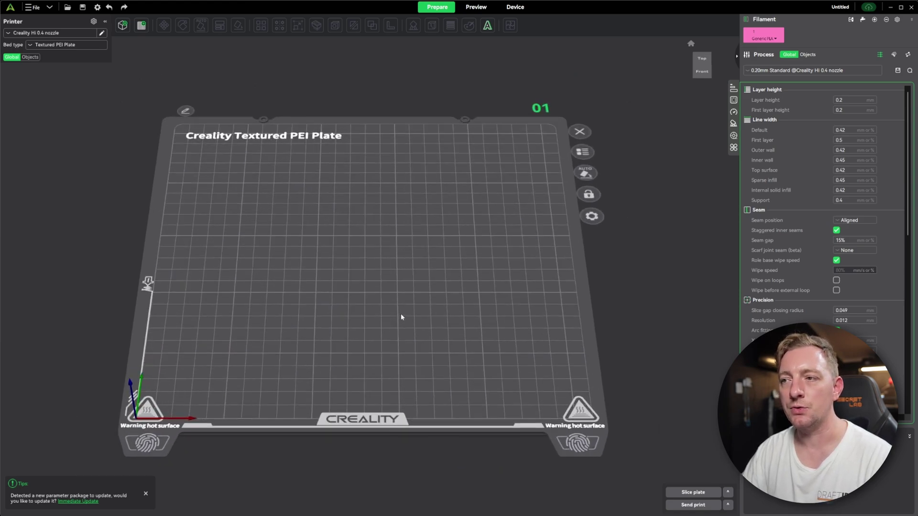
{"action": "scroll", "coordinate": [400, 317], "scroll_direction": "down", "scroll_amount": 2}
{"action": "scroll", "coordinate": [400, 317], "scroll_direction": "up", "scroll_amount": 3}
{"action": "scroll", "coordinate": [401, 316], "scroll_direction": "down", "scroll_amount": 1}
{"action": "scroll", "coordinate": [400, 318], "scroll_direction": "down", "scroll_amount": 3}
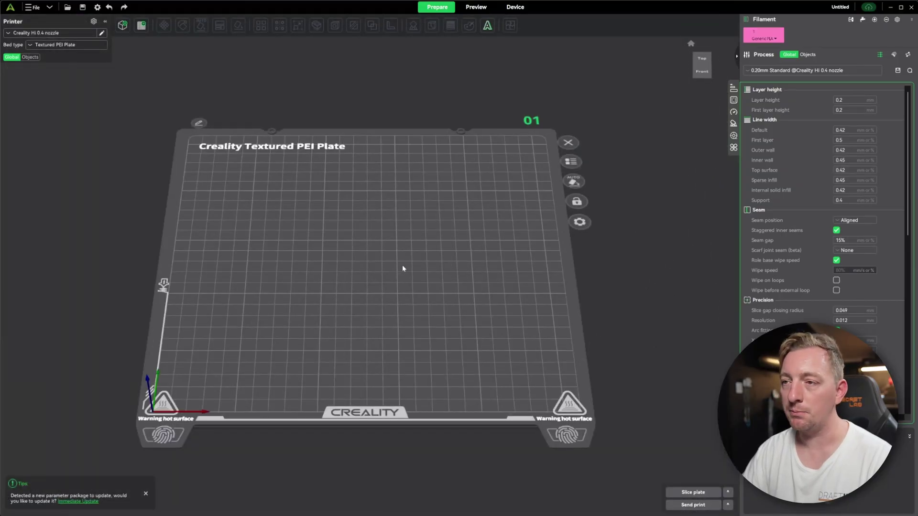
{"action": "left_click_drag", "start_coordinate": [403, 268], "coordinate": [402, 315]}
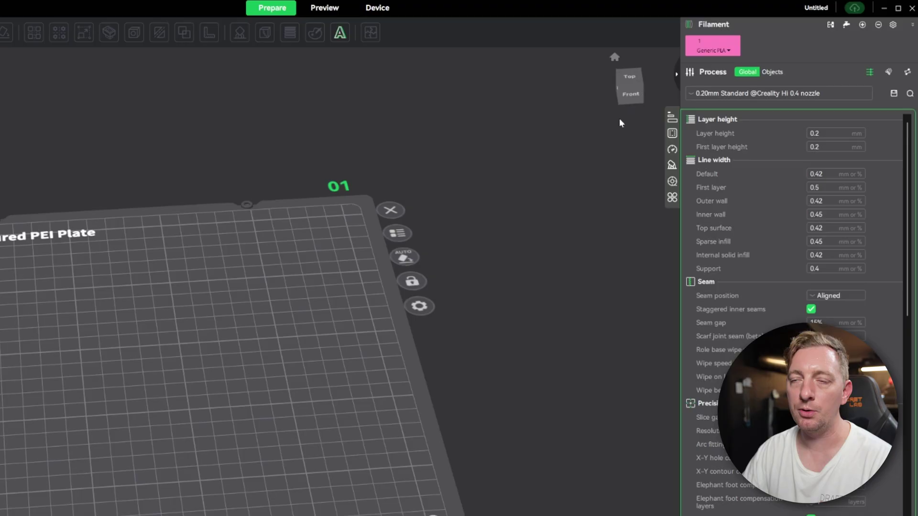
{"action": "left_click_drag", "start_coordinate": [594, 228], "coordinate": [600, 132]}
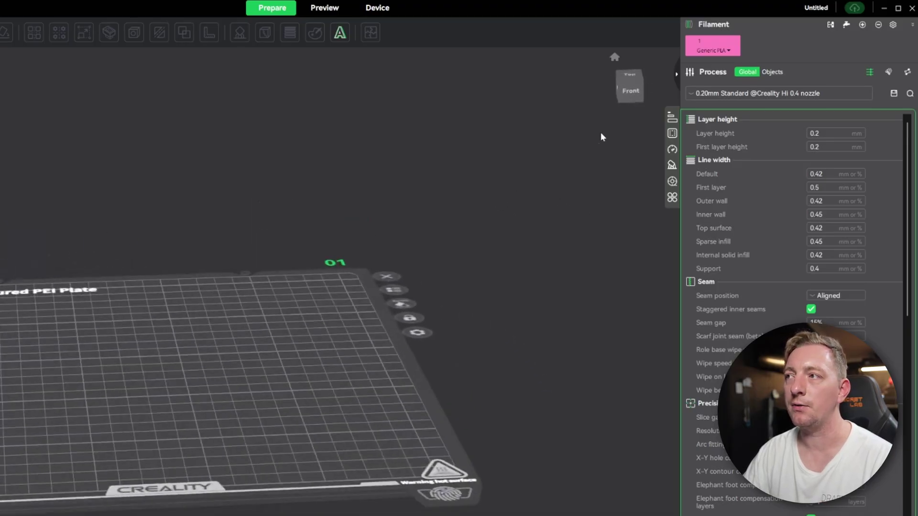
{"action": "left_click", "coordinate": [632, 90]}
{"action": "left_click_drag", "start_coordinate": [302, 363], "coordinate": [234, 361]}
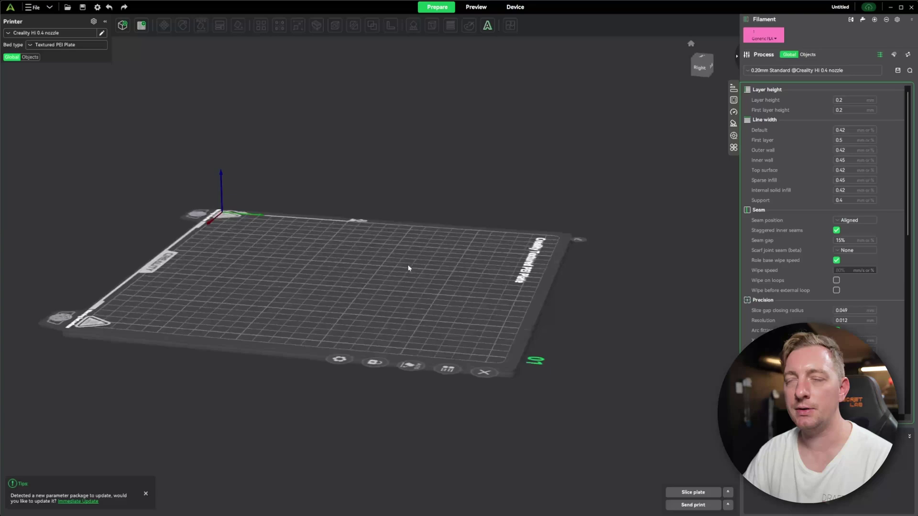
{"action": "left_click_drag", "start_coordinate": [408, 268], "coordinate": [465, 271]}
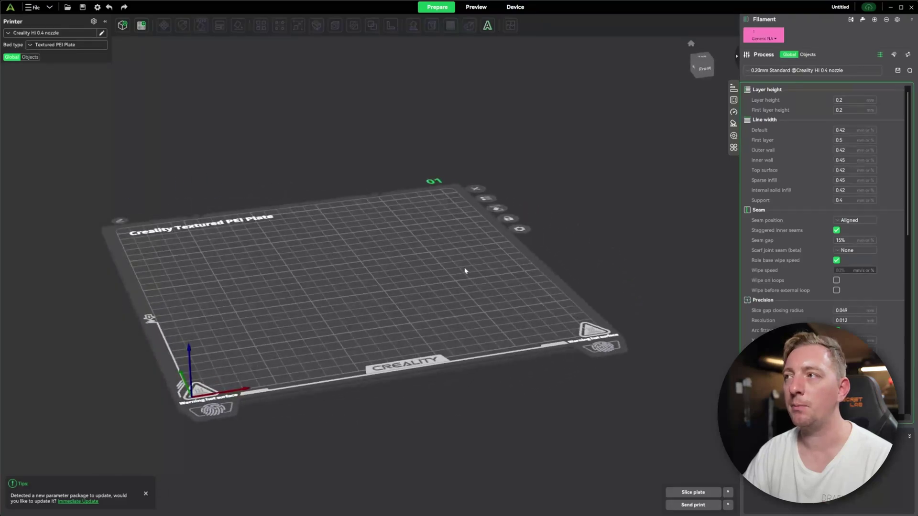
{"action": "left_click", "coordinate": [708, 71]}
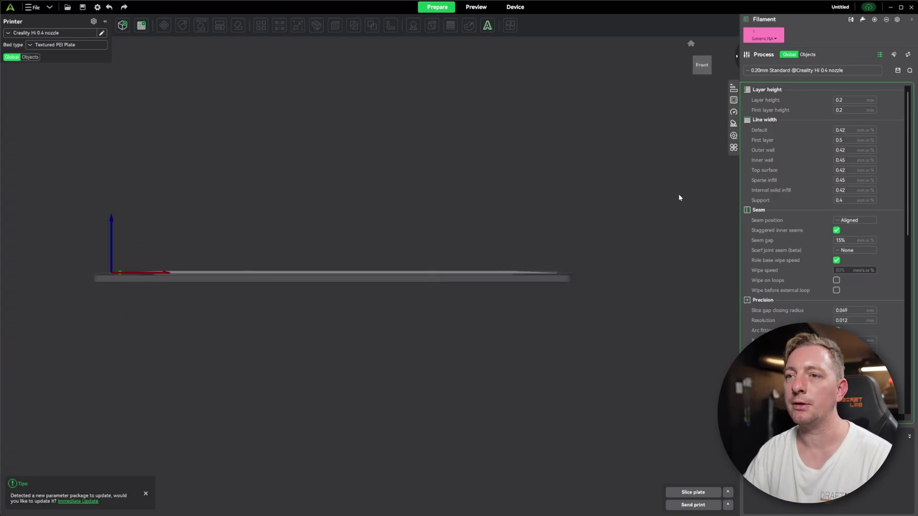
{"action": "left_click", "coordinate": [713, 62]}
{"action": "key", "text": "1"}
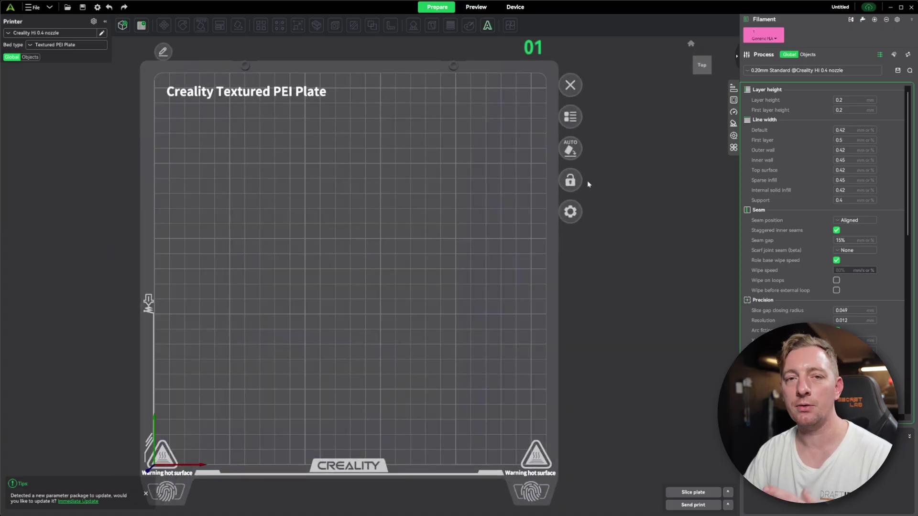
{"action": "left_click", "coordinate": [692, 44]}
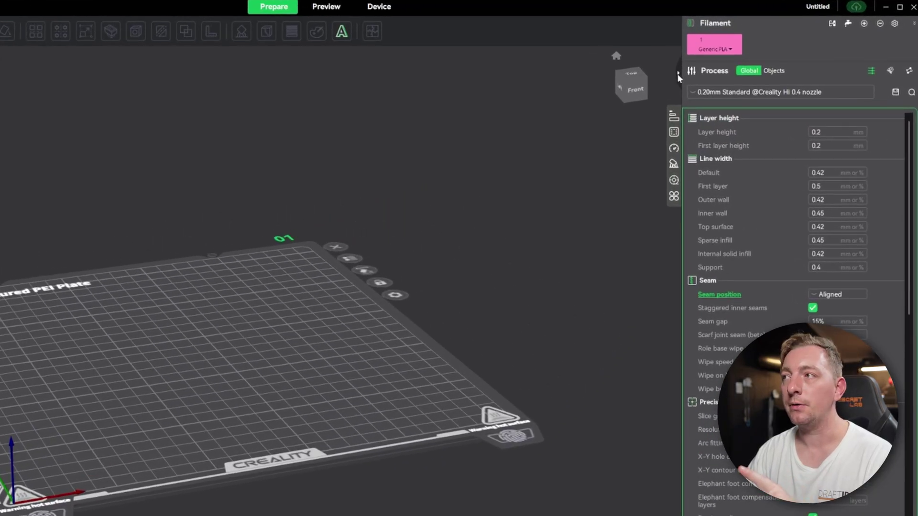
{"action": "left_click", "coordinate": [678, 73]}
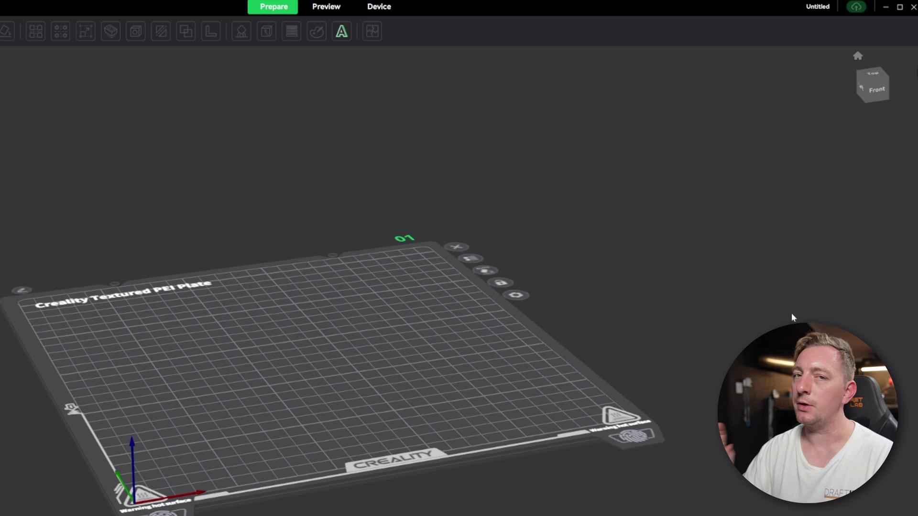
{"action": "left_click", "coordinate": [915, 58]}
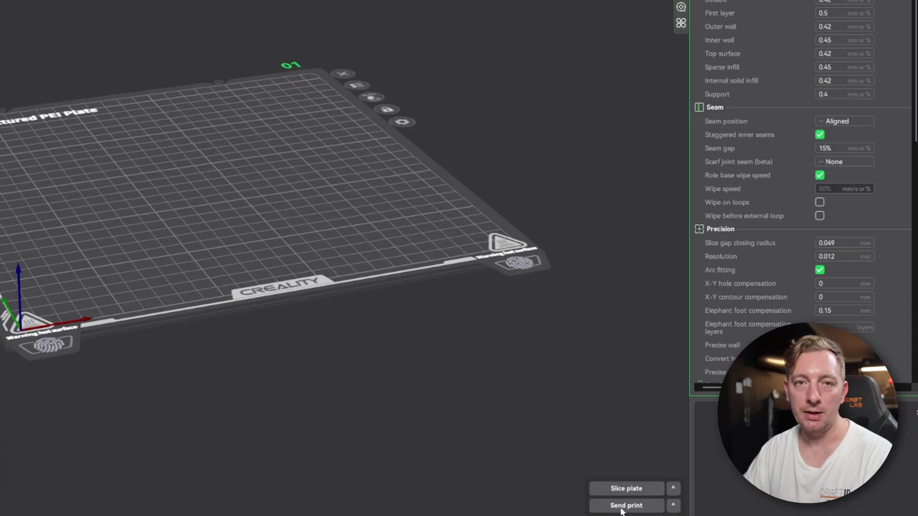
{"action": "left_click", "coordinate": [673, 490]}
{"action": "left_click", "coordinate": [674, 489]}
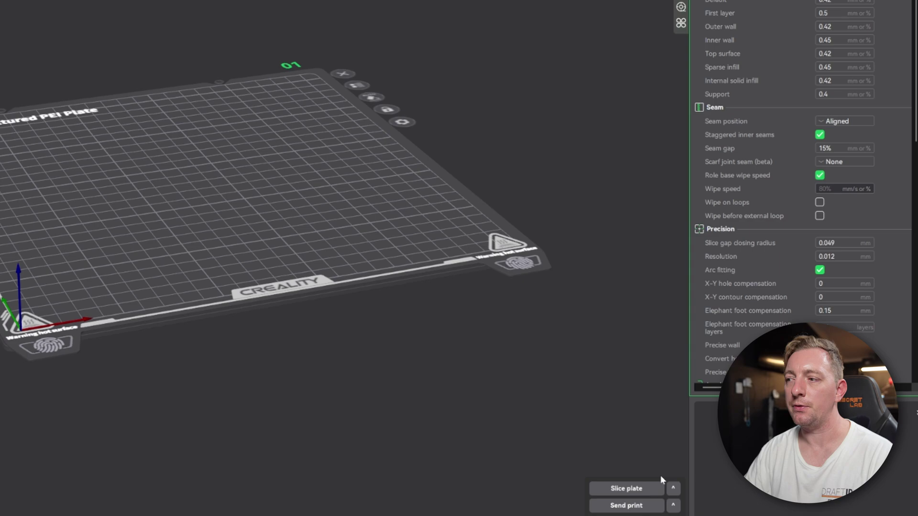
{"action": "left_click", "coordinate": [675, 489]}
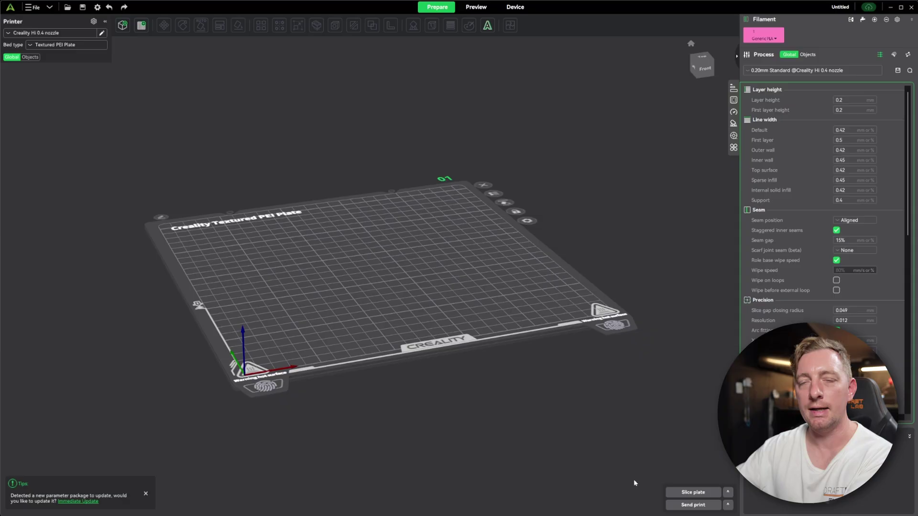
{"action": "left_click", "coordinate": [728, 506]}
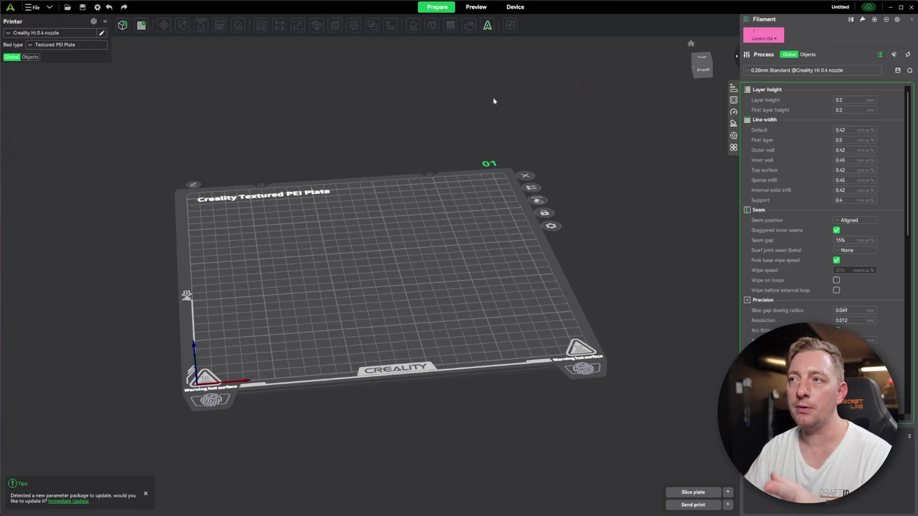
Scan the network and add the Creality Hi printer to Group1 on the Device tab.
{"action": "left_click", "coordinate": [523, 10]}
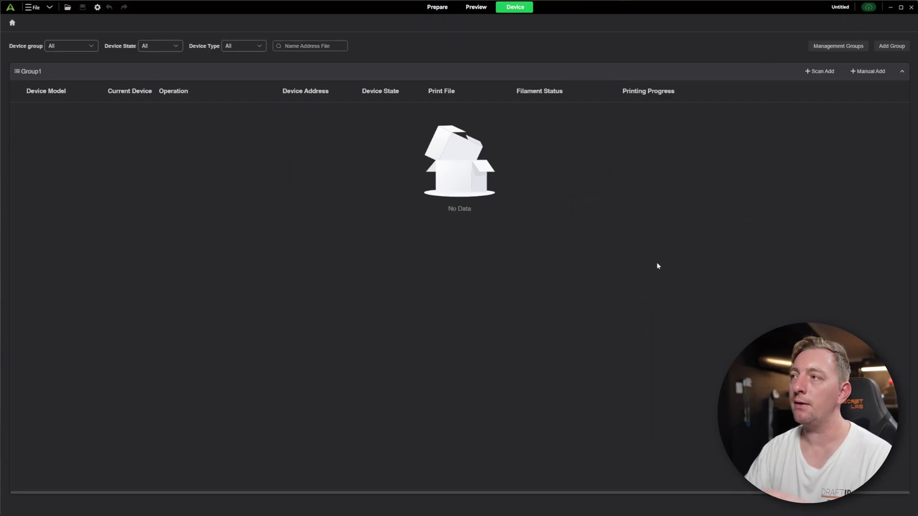
{"action": "left_click", "coordinate": [824, 73]}
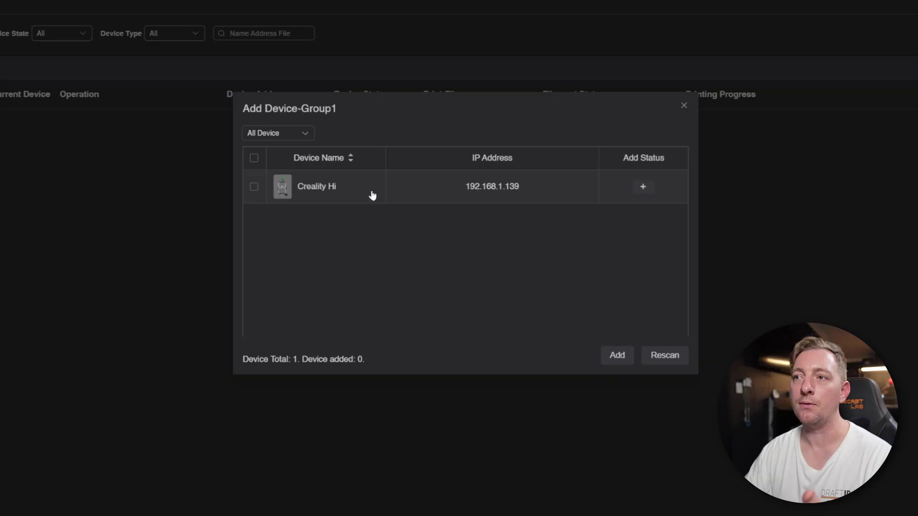
{"action": "left_click", "coordinate": [253, 187]}
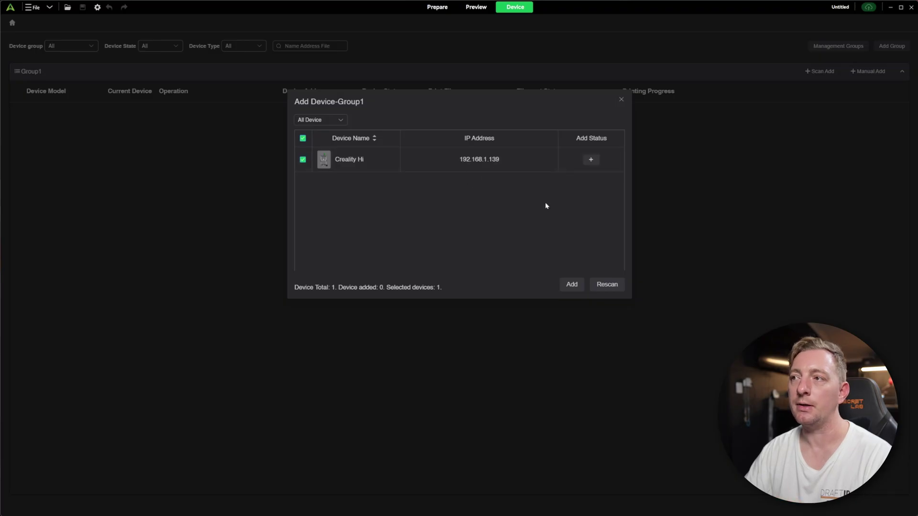
{"action": "left_click", "coordinate": [572, 285]}
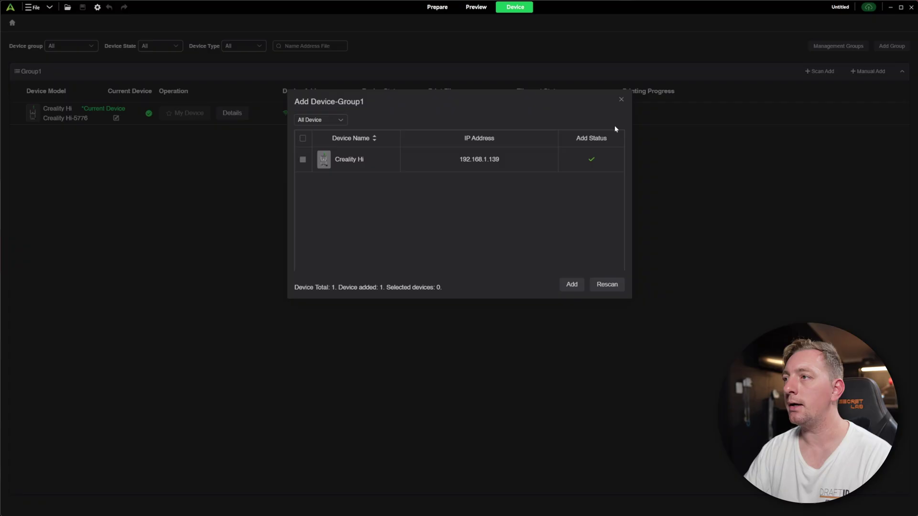
{"action": "left_click", "coordinate": [622, 101]}
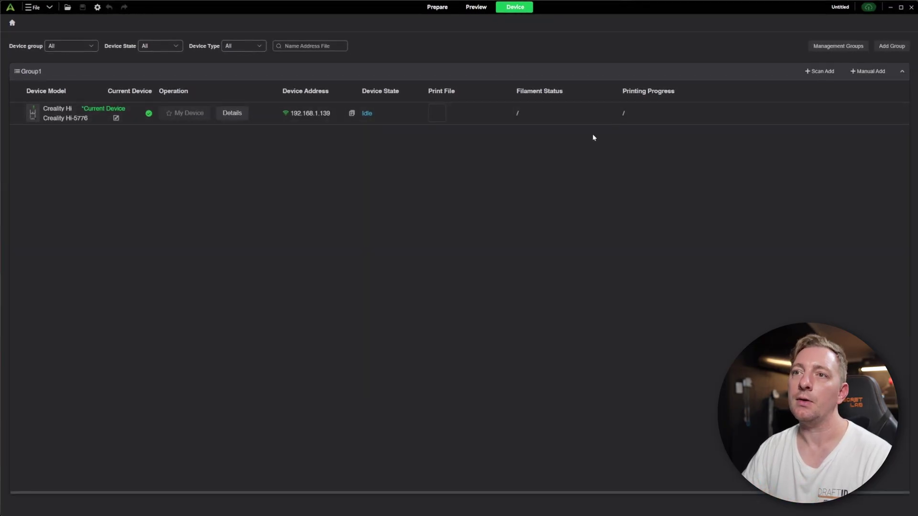
Open the Creality Hi details, home X and Y, and browse its stored G-code files.
{"action": "left_click", "coordinate": [229, 114]}
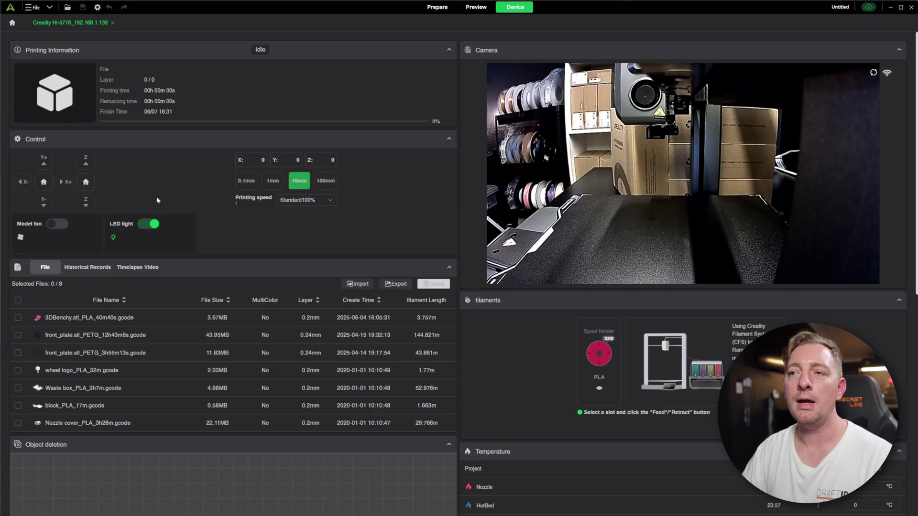
{"action": "left_click", "coordinate": [43, 183]}
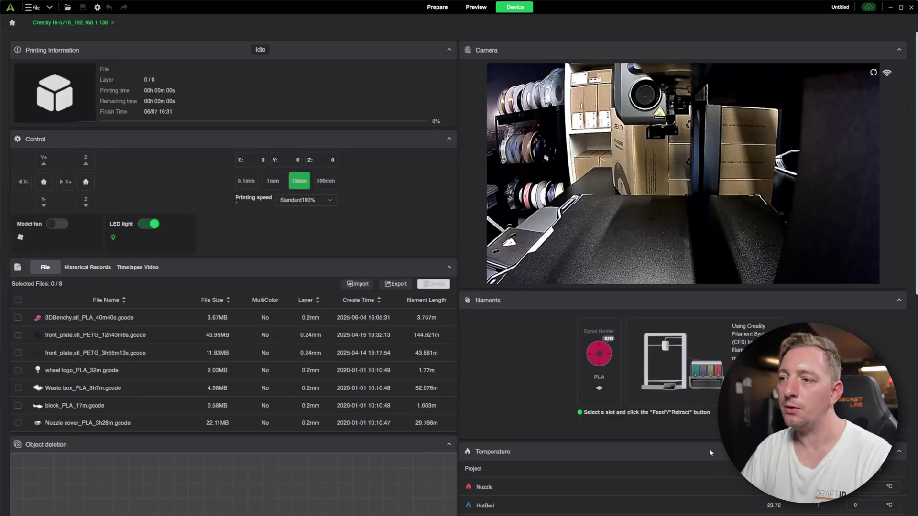
{"action": "scroll", "coordinate": [710, 453], "scroll_direction": "down", "scroll_amount": 3}
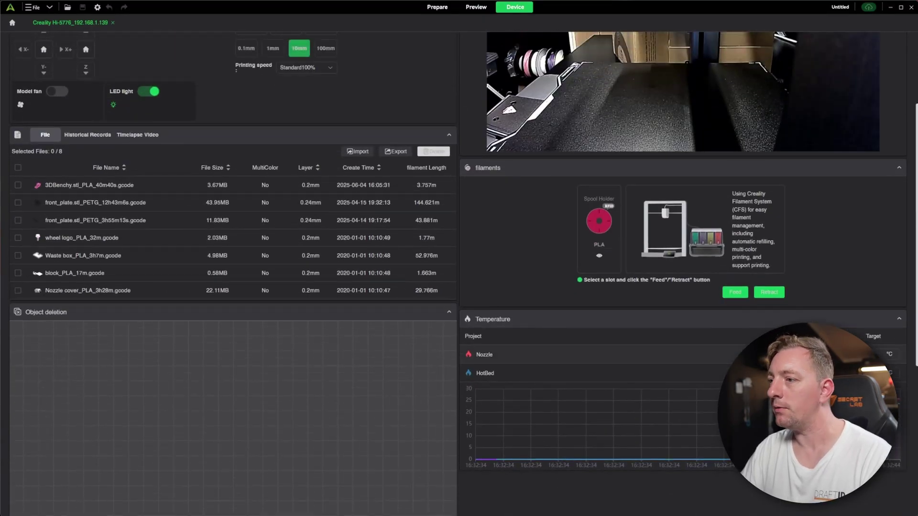
{"action": "scroll", "coordinate": [566, 411], "scroll_direction": "down", "scroll_amount": 3}
{"action": "scroll", "coordinate": [463, 345], "scroll_direction": "up", "scroll_amount": 6}
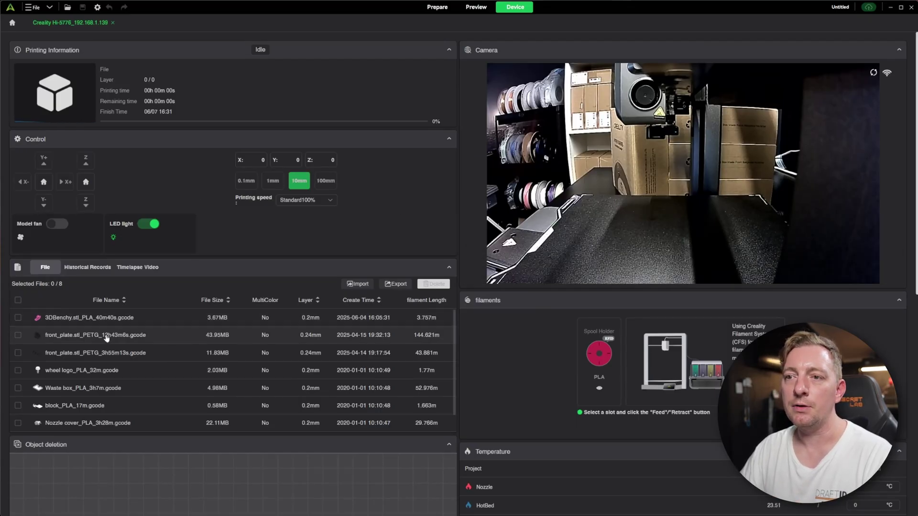
{"action": "right_click", "coordinate": [153, 328]}
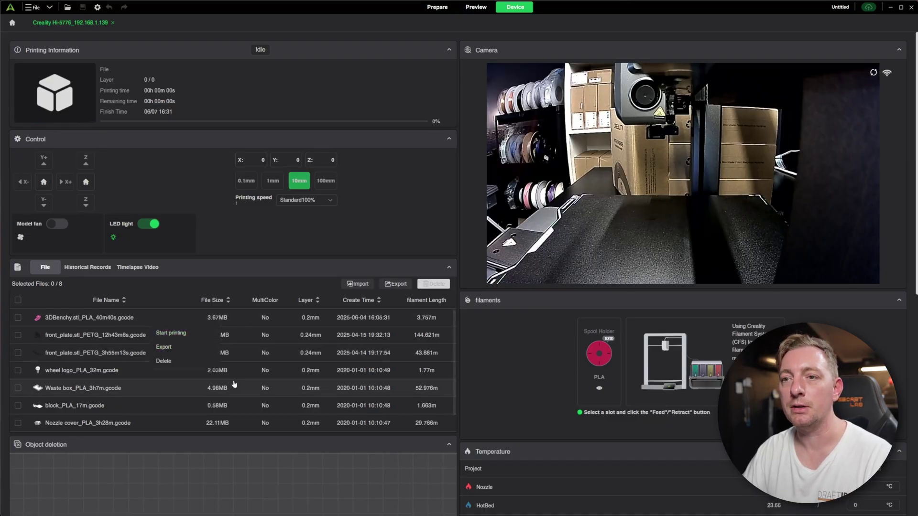
{"action": "left_click", "coordinate": [256, 350]}
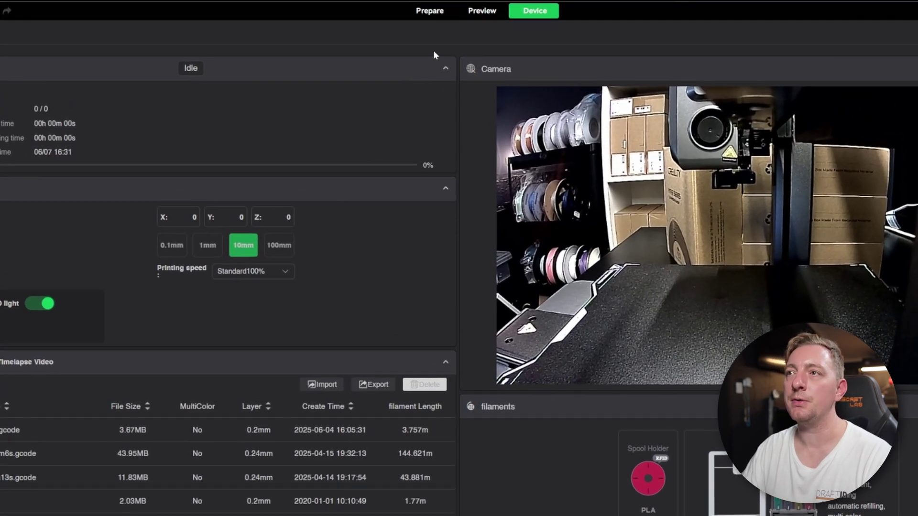
Return to the Prepare tab showing the empty Textured PEI Plate.
{"action": "left_click", "coordinate": [429, 14]}
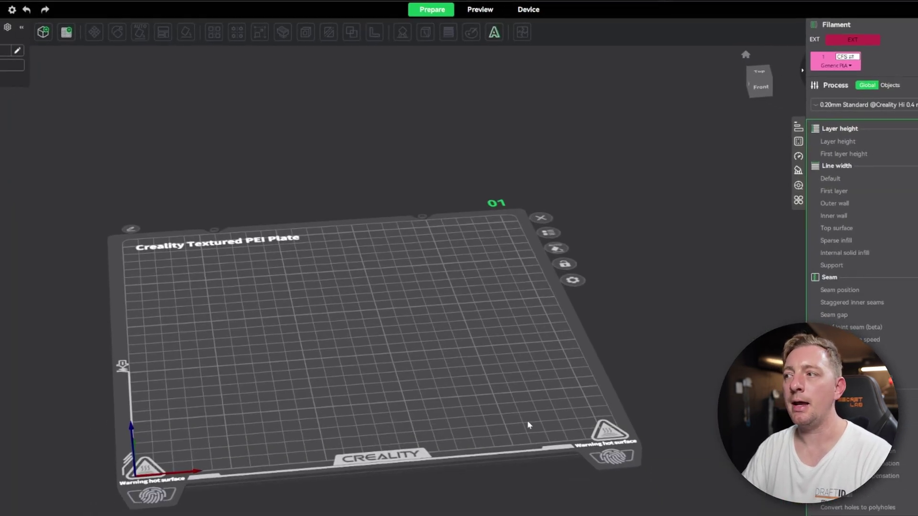